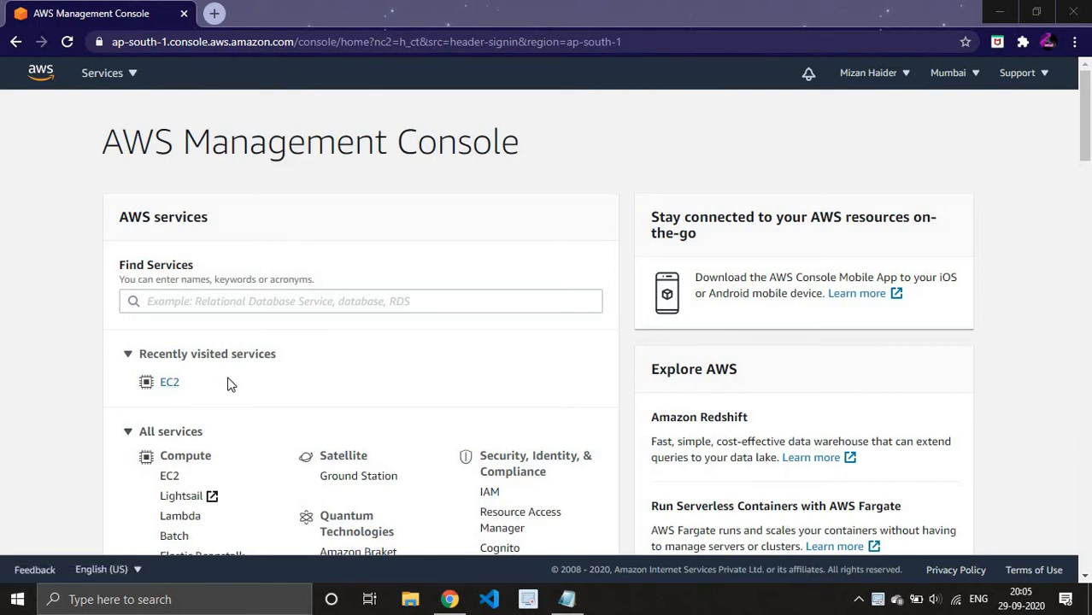
Open the EC2 service and start launching a new instance from its dashboard.
click(170, 383)
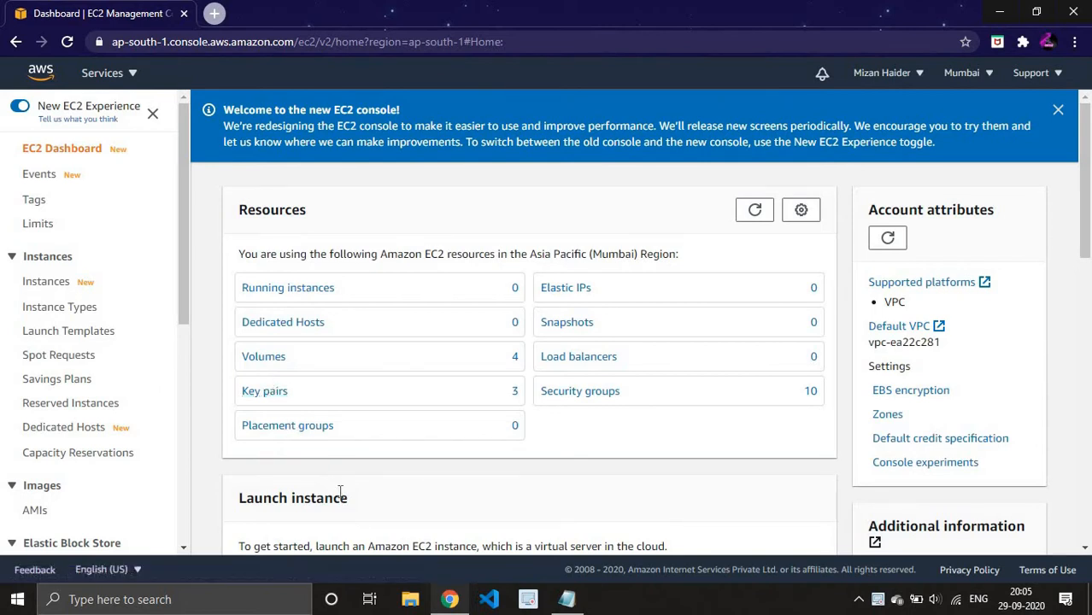
scroll(337, 489, down, 1)
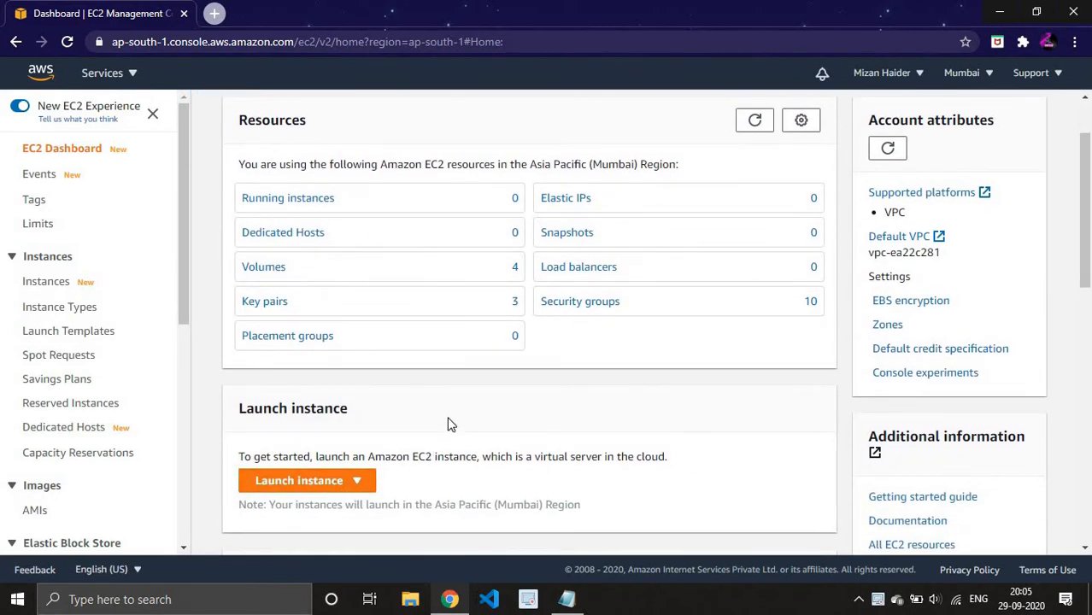
scroll(451, 424, down, 1)
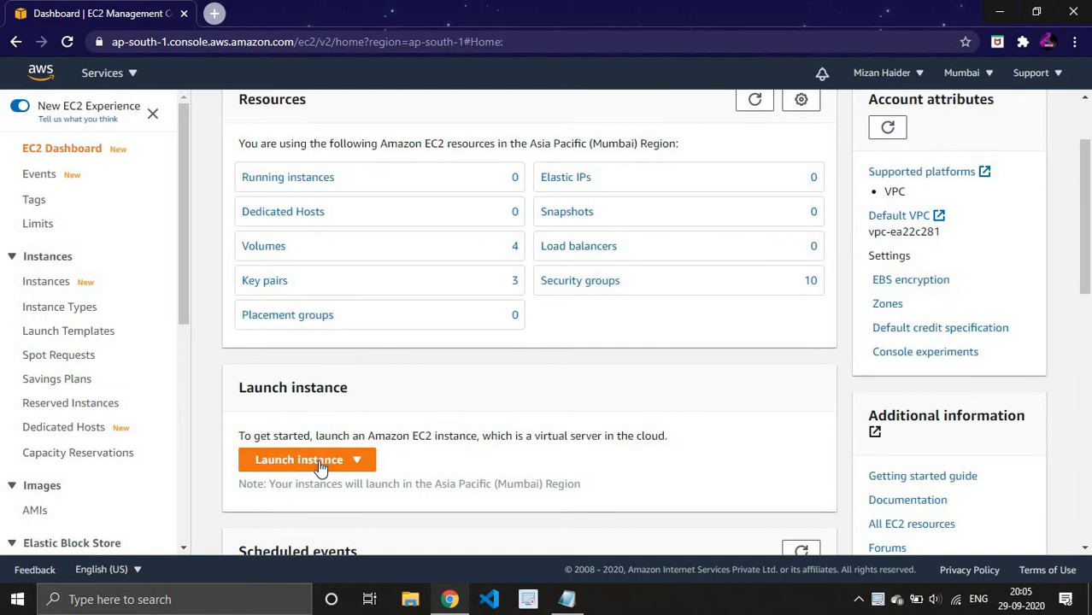
click(322, 466)
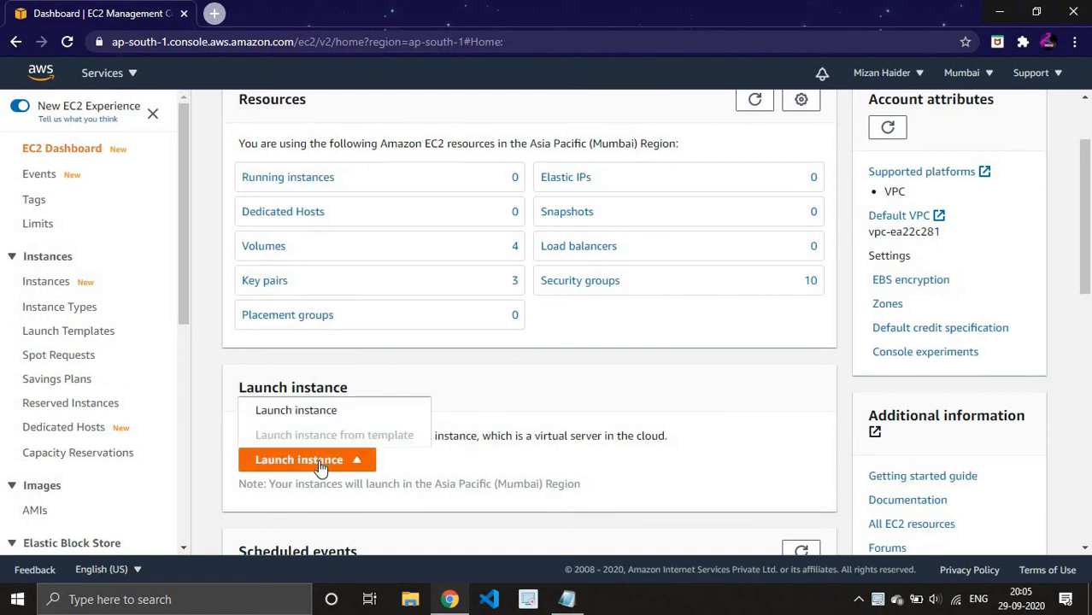
scroll(321, 466, down, 1)
click(316, 424)
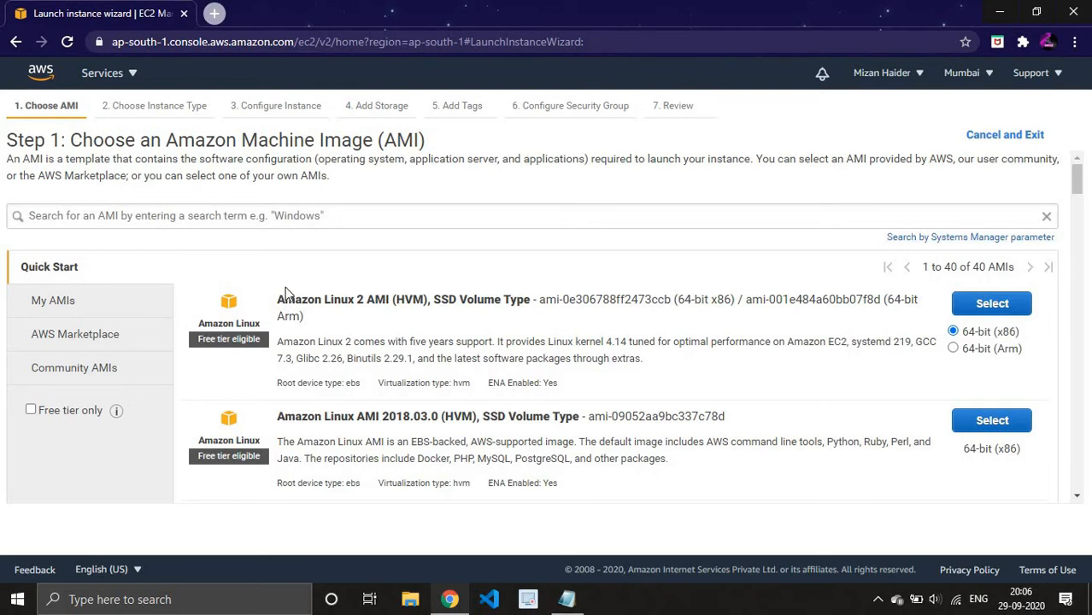
Choose the Microsoft Windows Server 2019 Base AMI and accept the t2.micro instance type.
scroll(324, 284, down, 2)
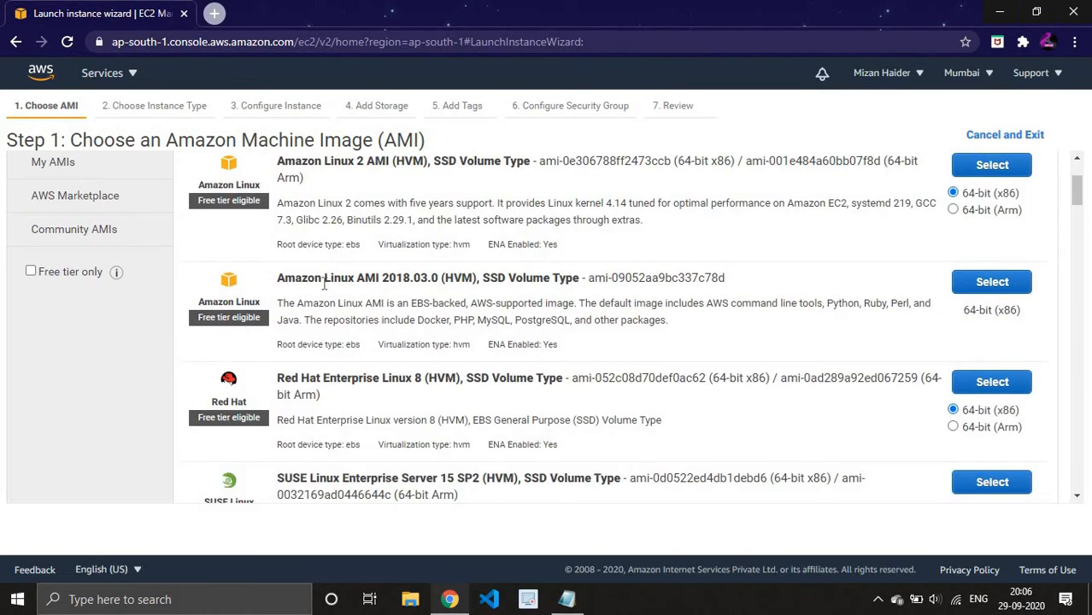
scroll(323, 285, down, 7)
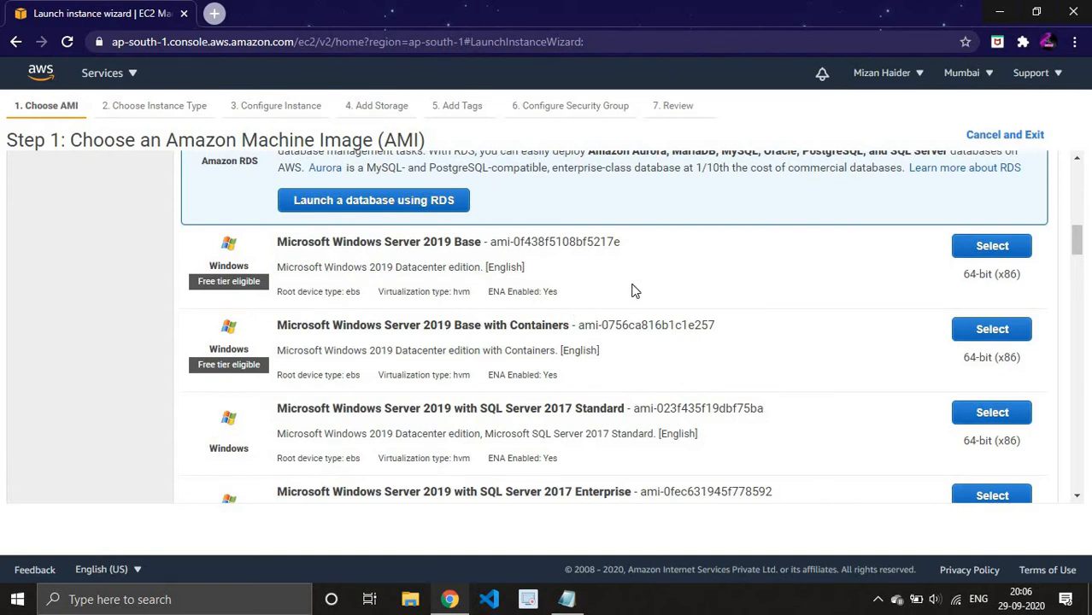
click(992, 245)
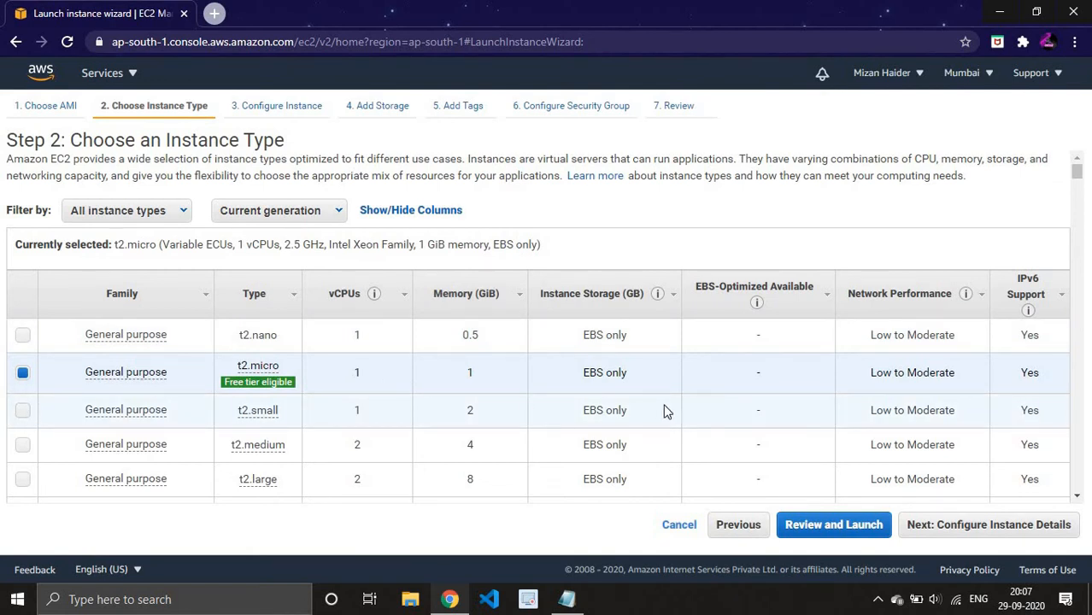
click(977, 531)
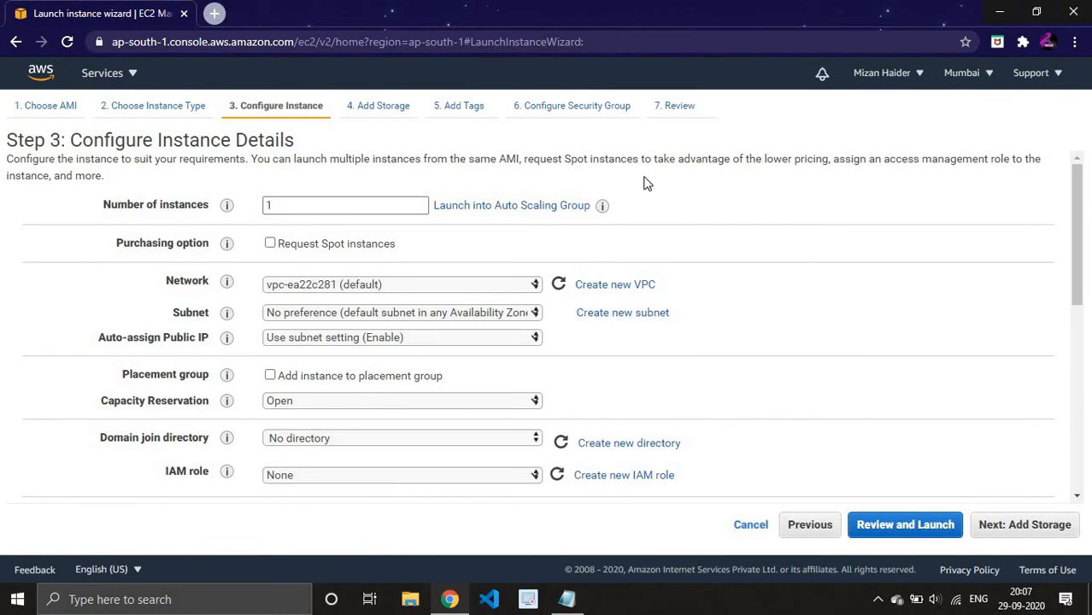
Set the instance's subnet to the default one in ap-south-1a and continue to the storage settings.
click(411, 313)
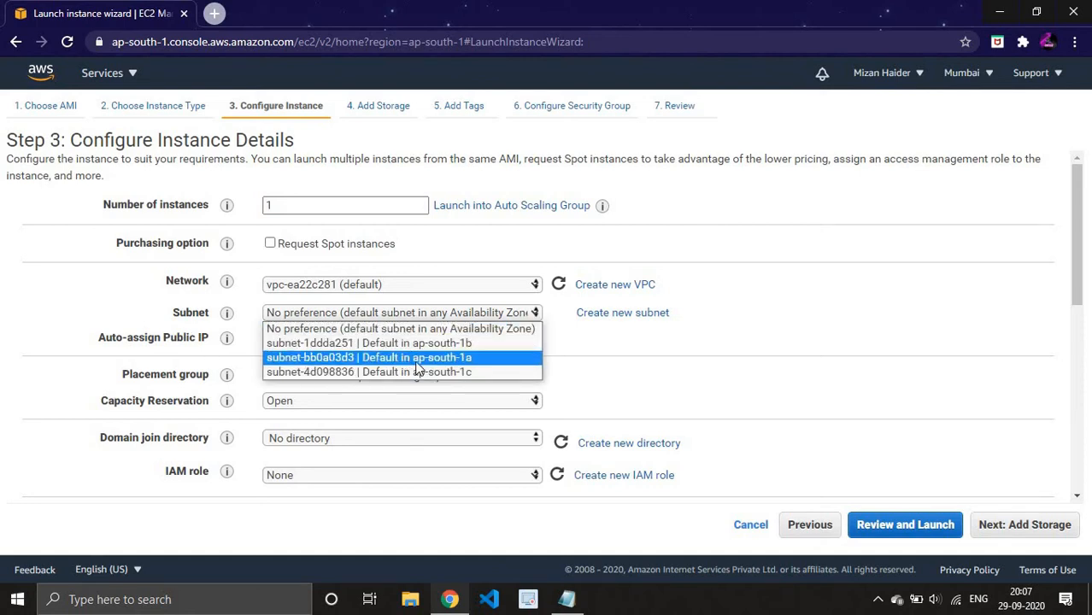
click(418, 358)
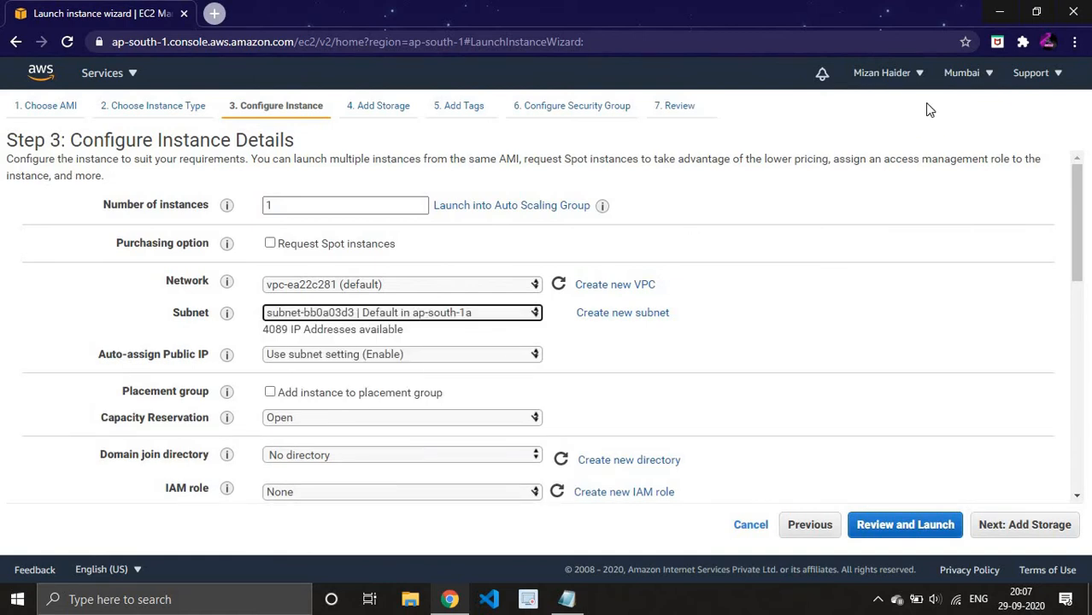
click(972, 80)
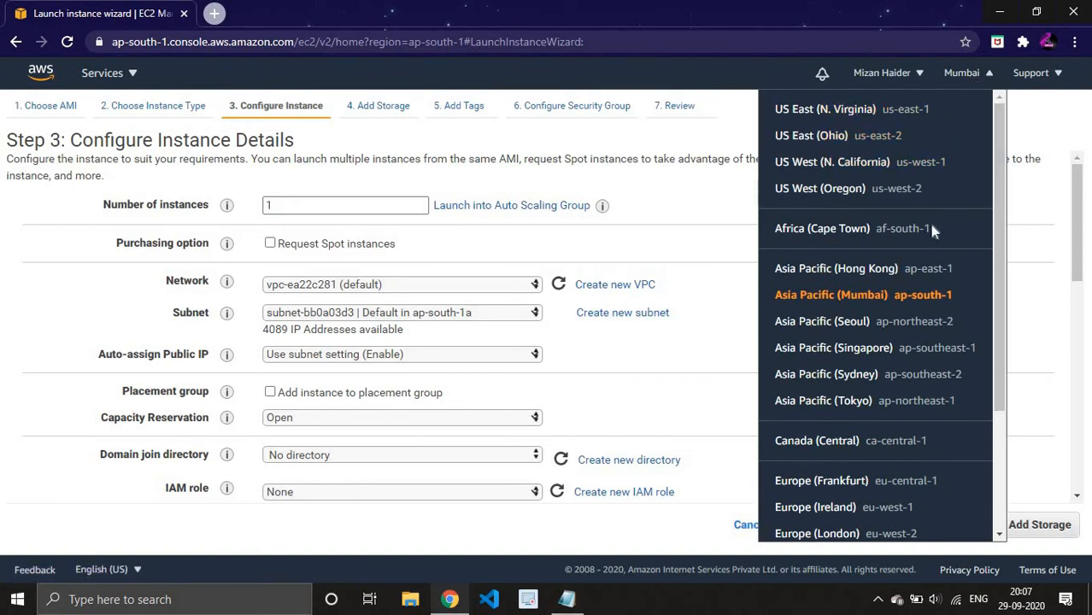
click(1028, 284)
scroll(666, 348, down, 1)
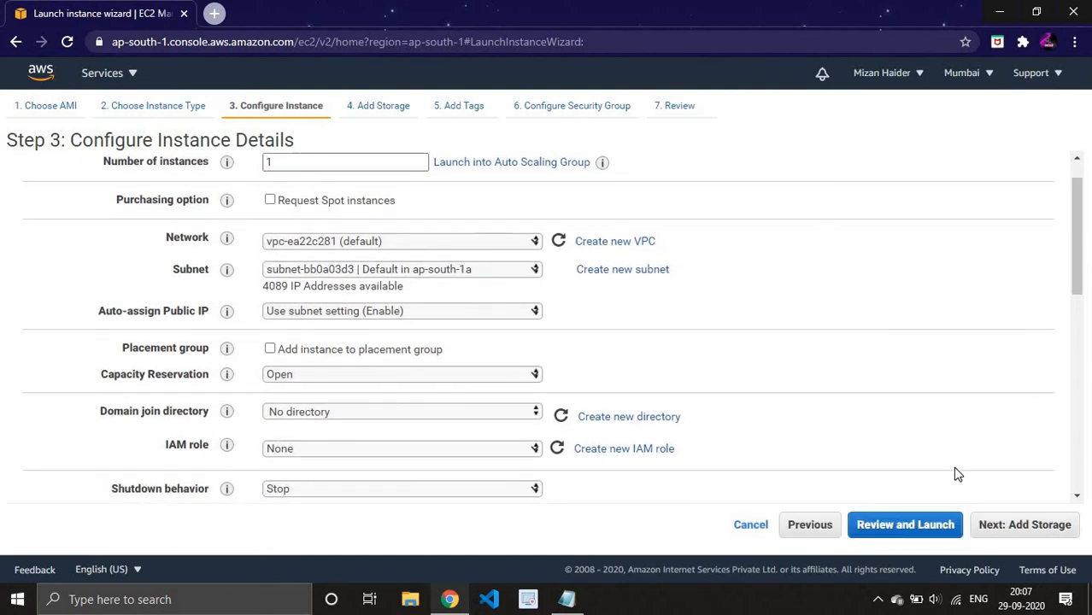
click(1031, 527)
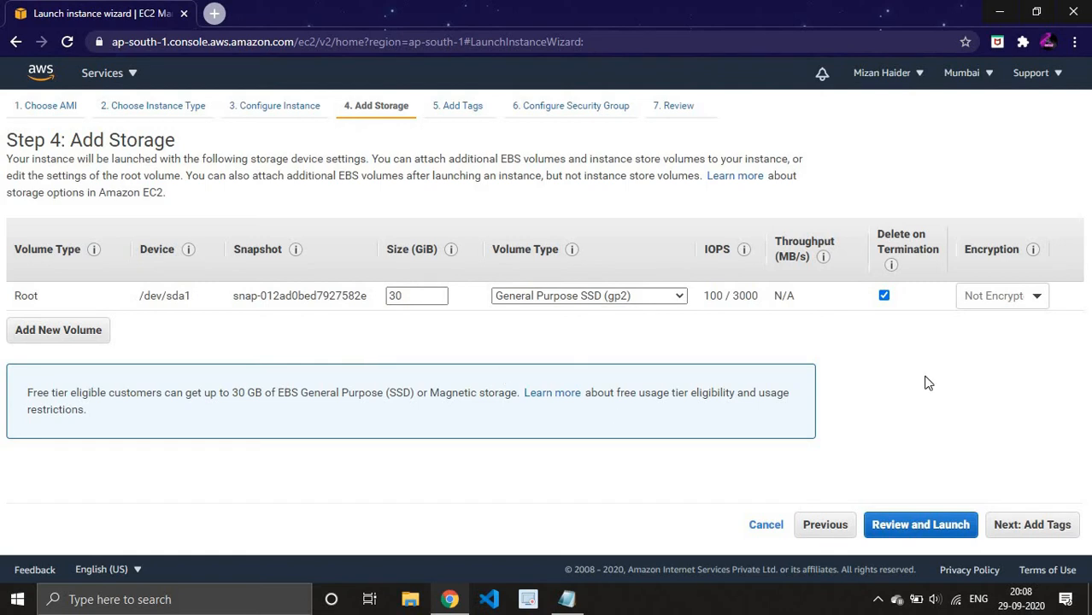
Accept the default storage and add a Name tag with the value Windows_default.
click(1026, 524)
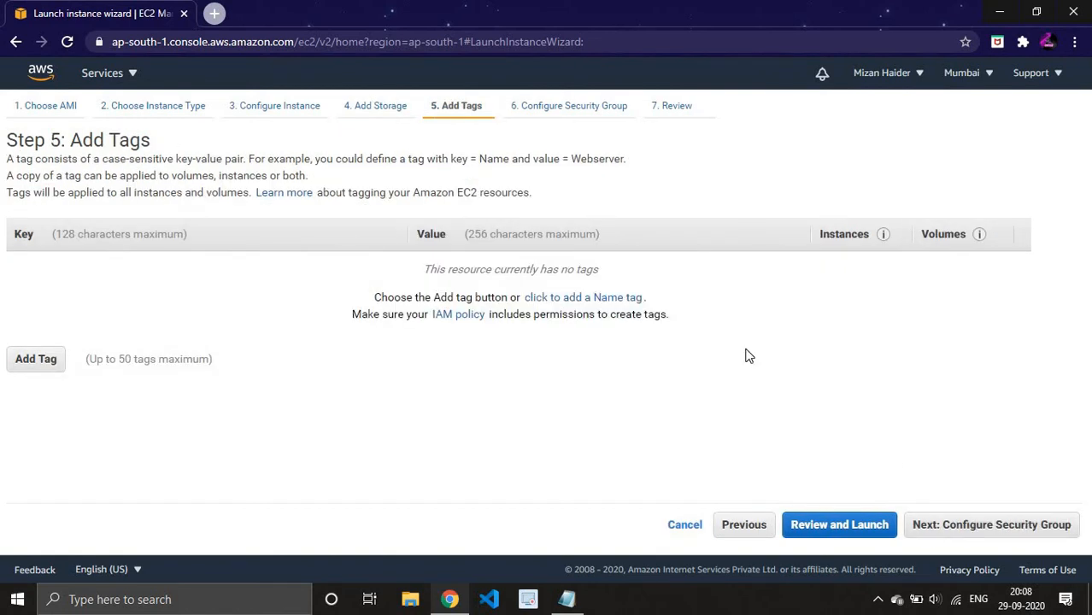
click(588, 298)
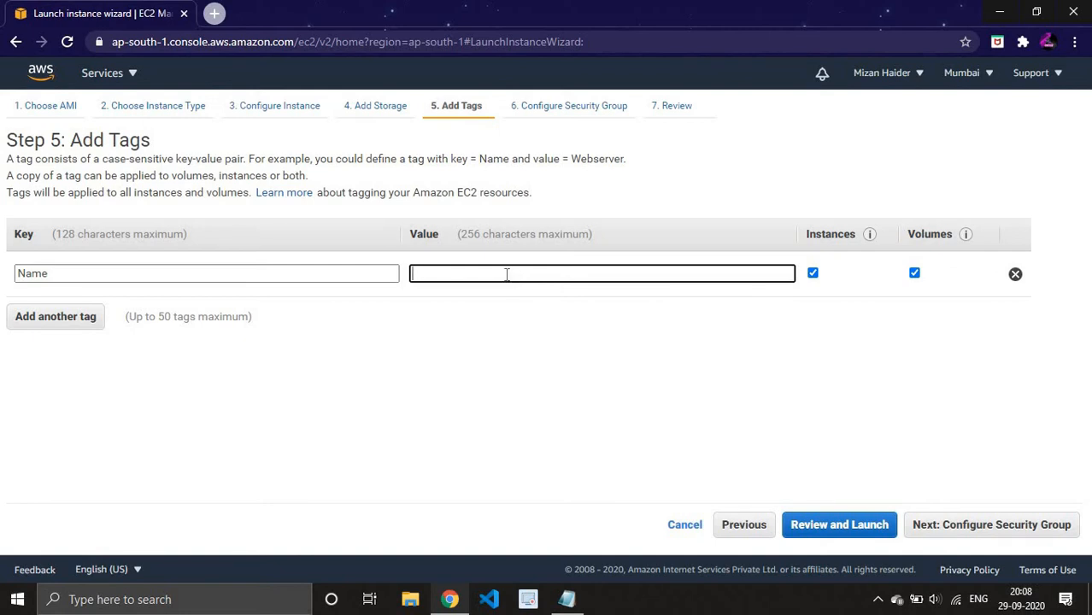
text(Wi)
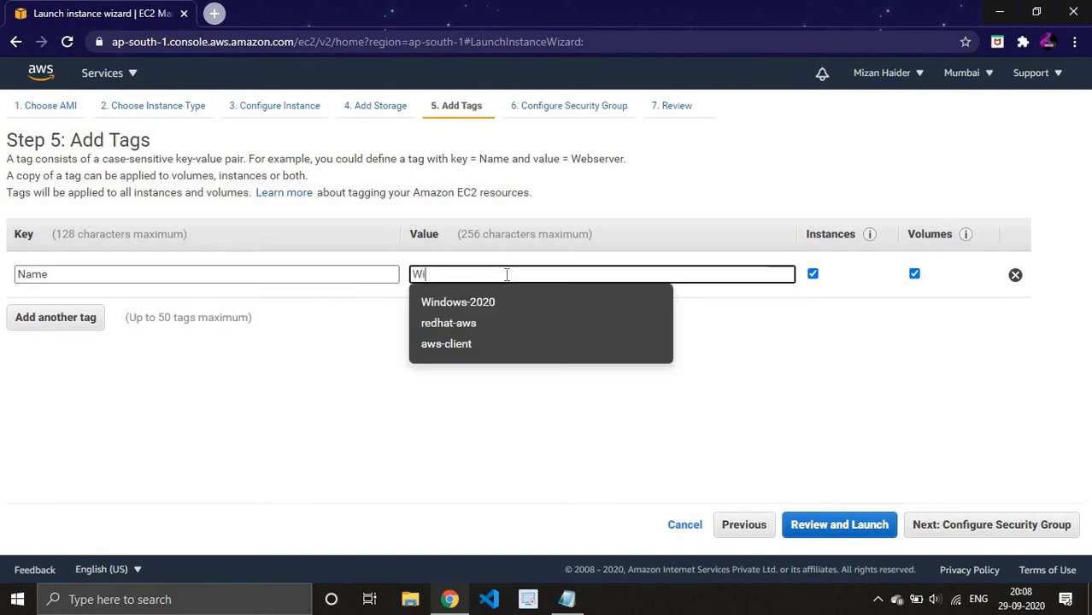
text(ndows)
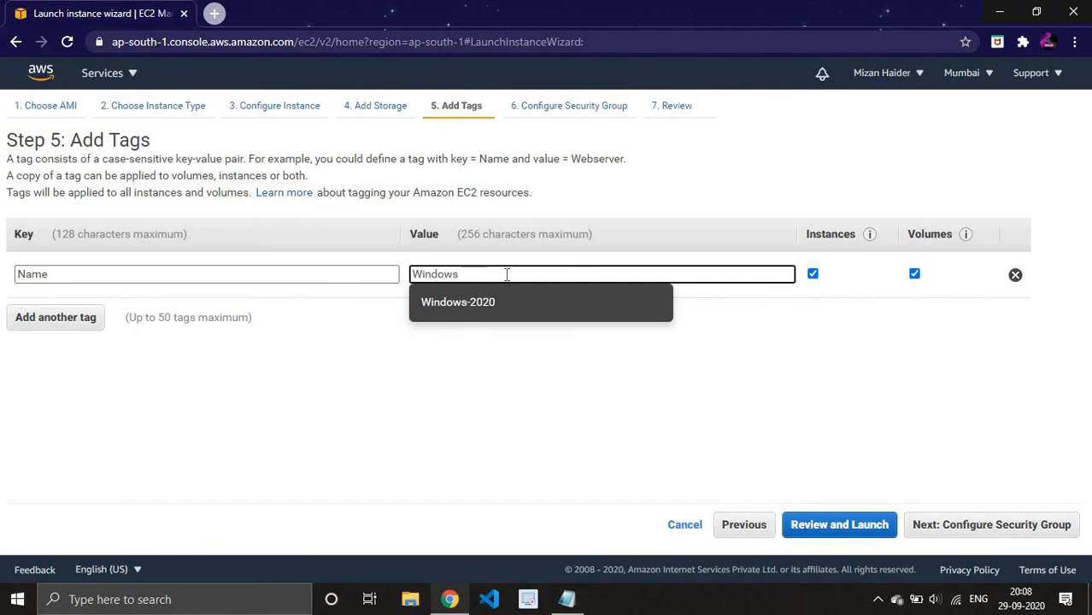
text(_)
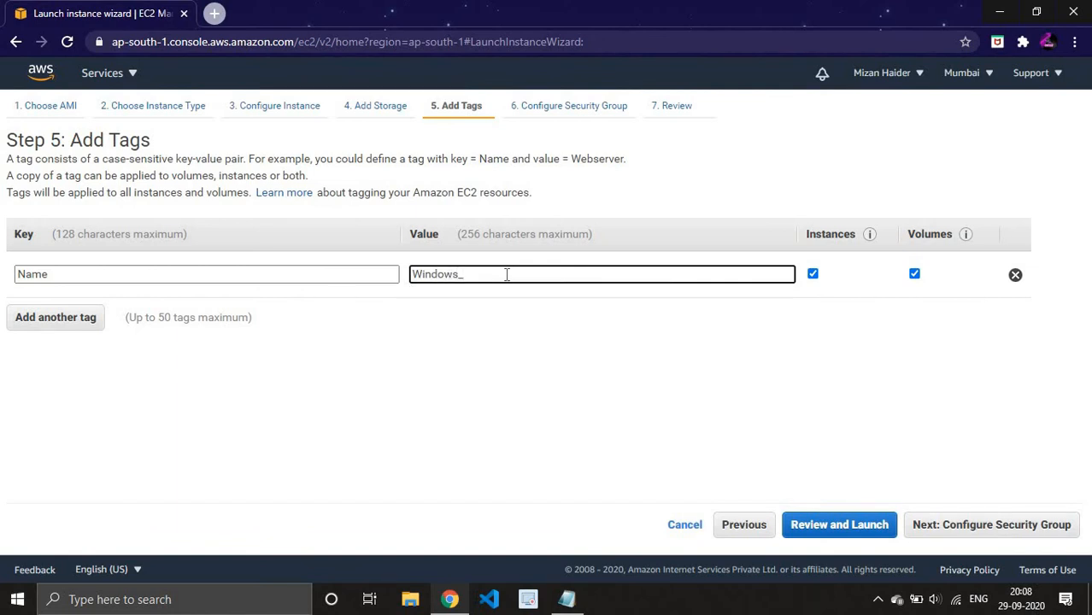
text(default)
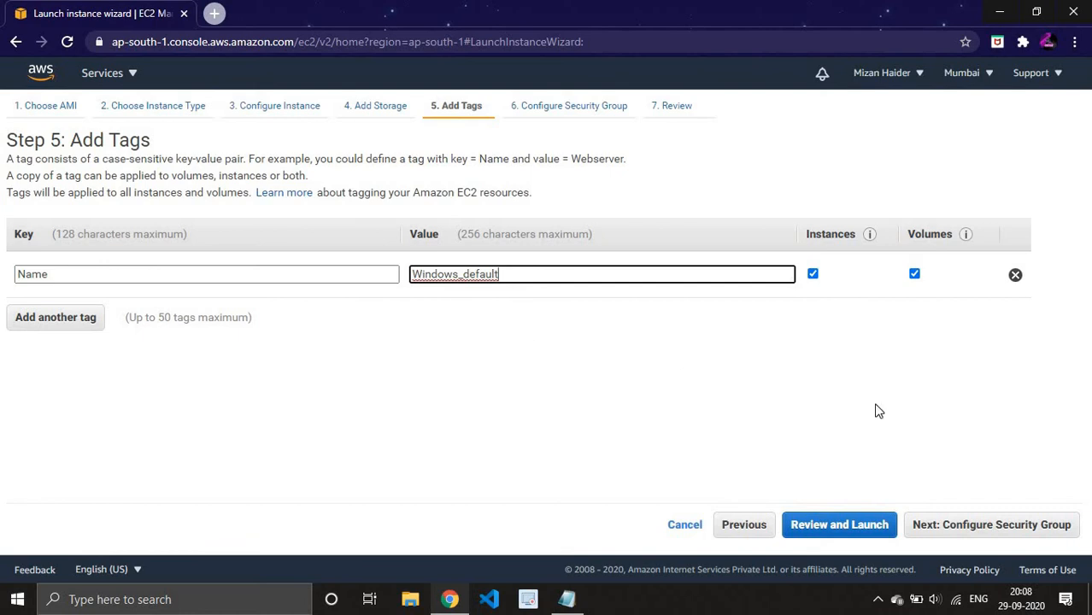
Accept the new security group with its default RDP rule and proceed through the review to the key pair selection.
click(968, 525)
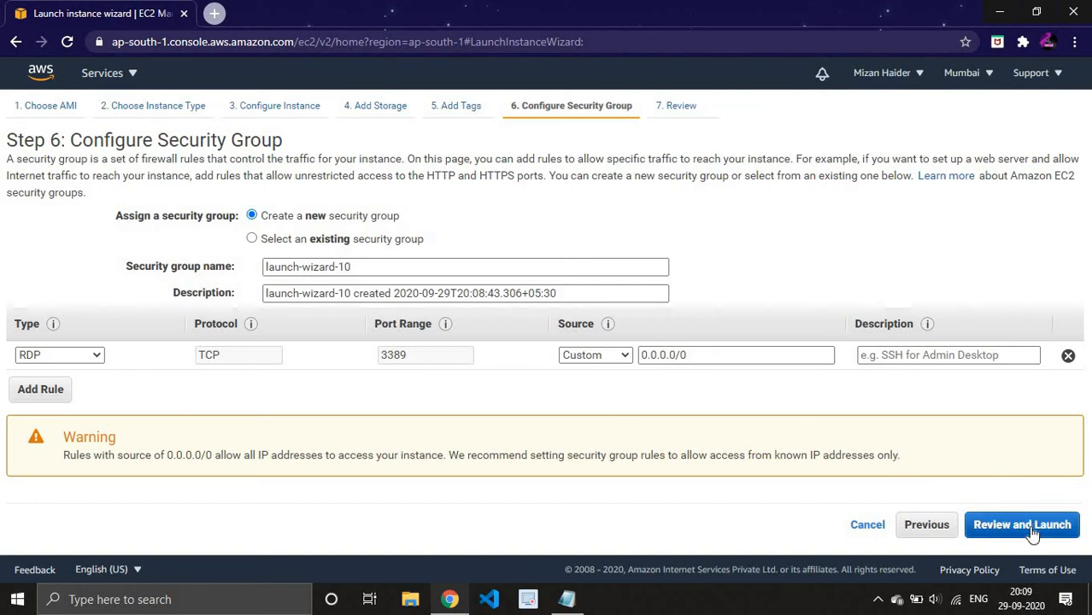
click(1033, 529)
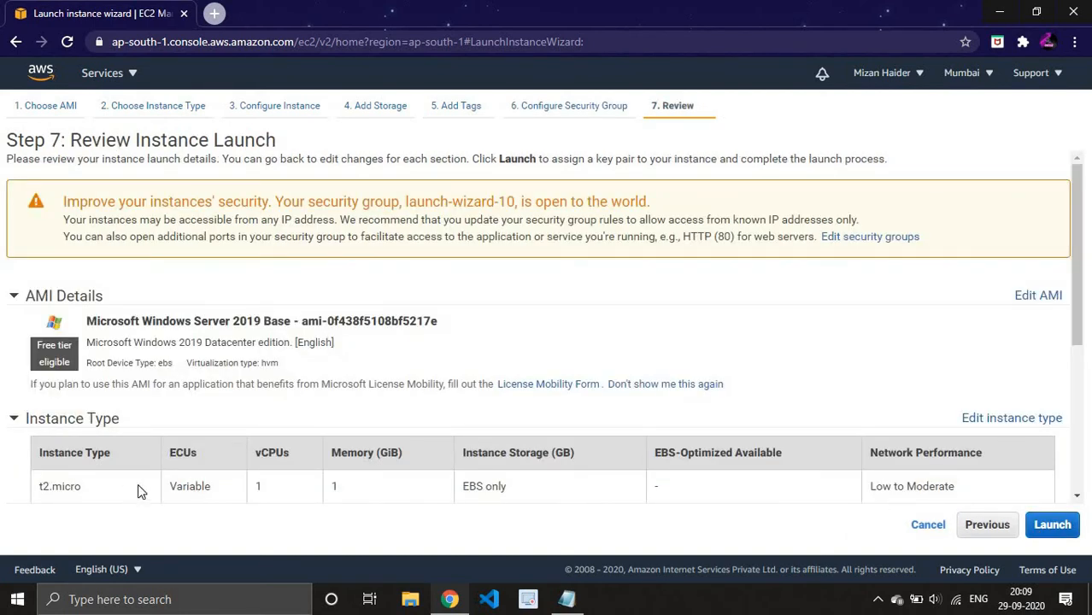
click(1053, 525)
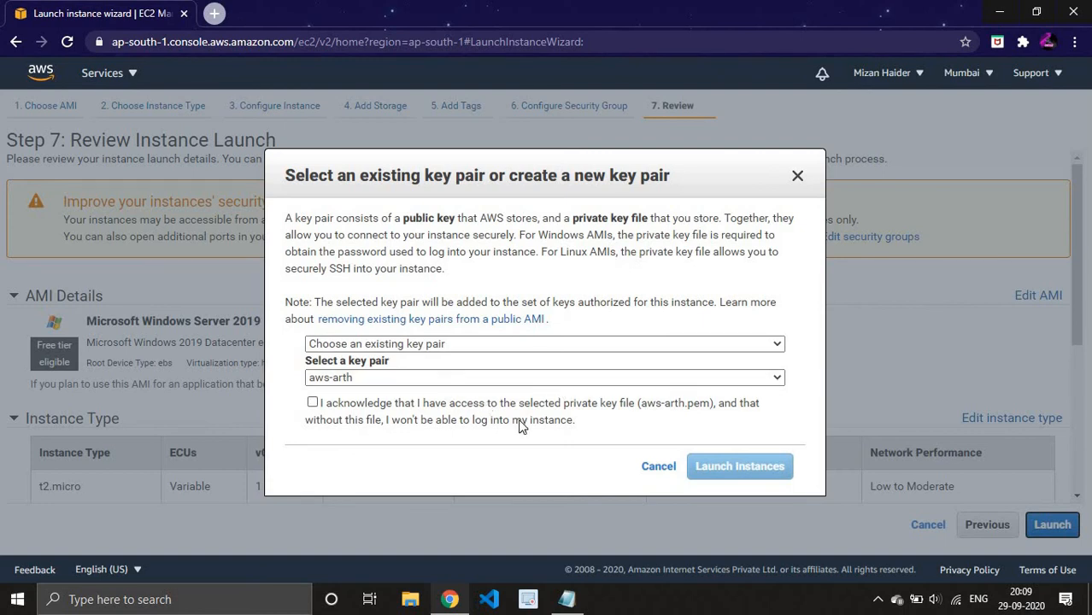
Create and download a new key pair named windows_default, and launch the instance with it.
click(531, 343)
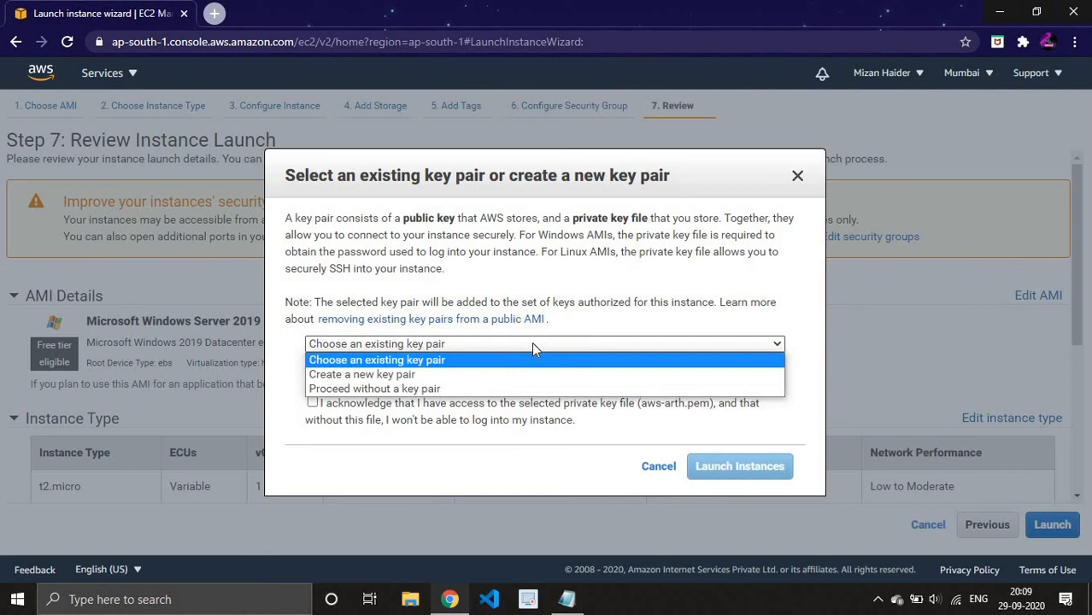
click(483, 376)
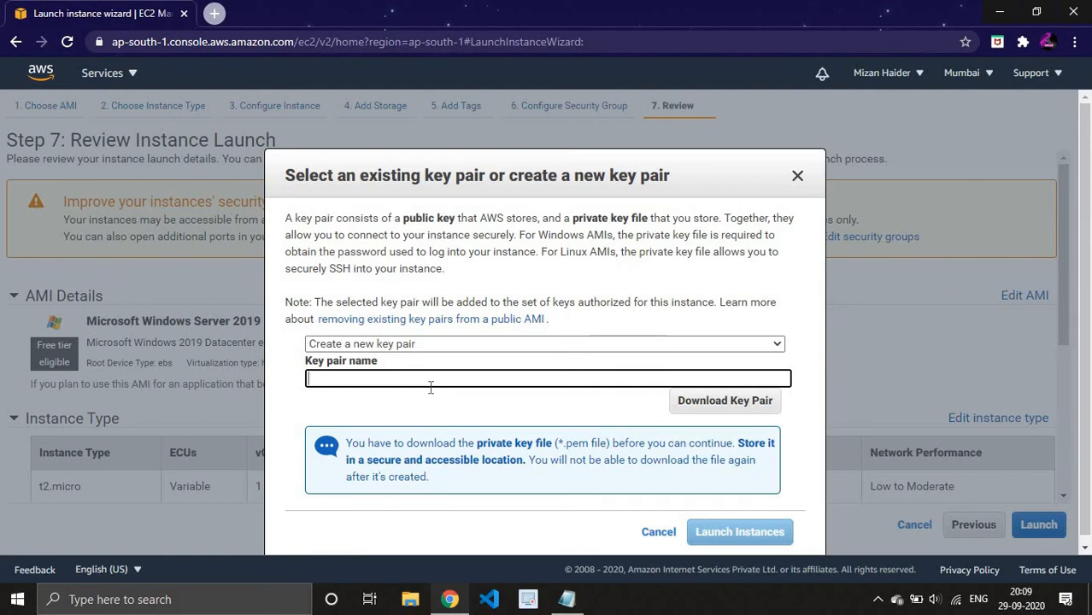
text(wi)
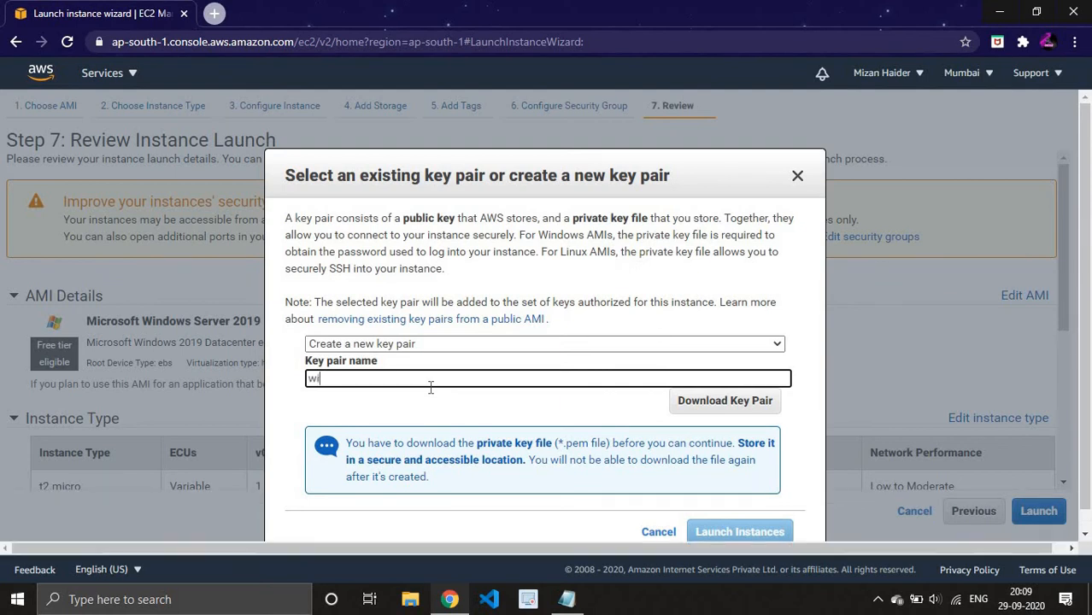
text(ndows_default)
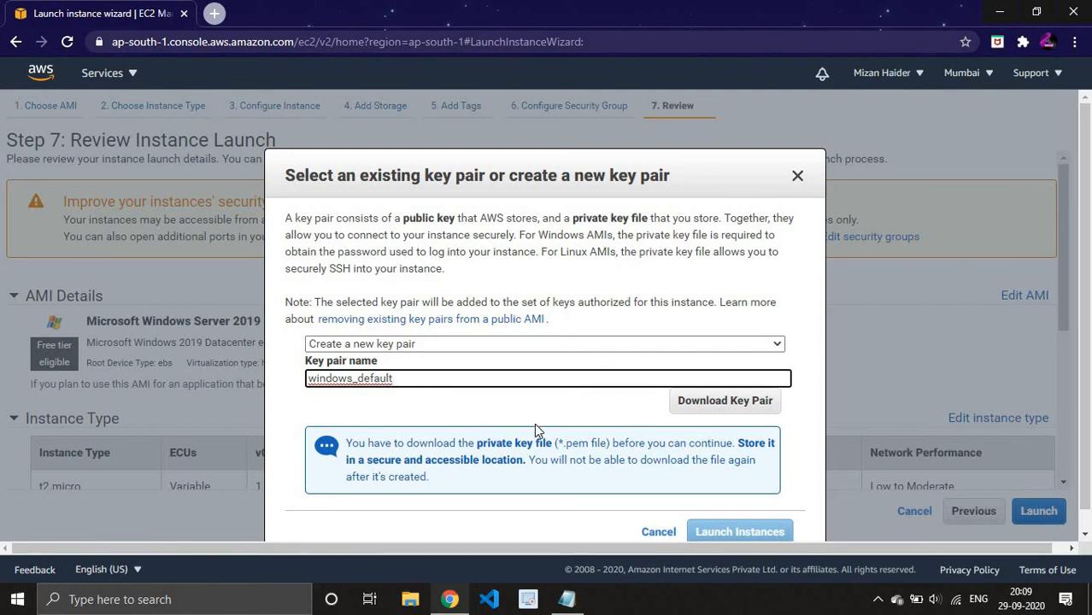
click(701, 413)
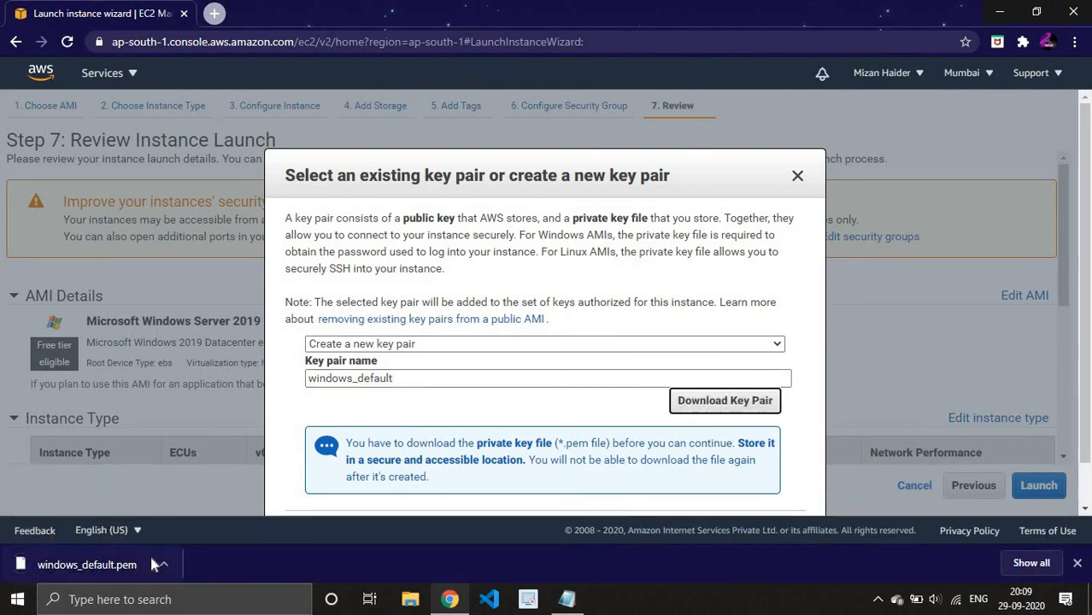
scroll(523, 447, down, 1)
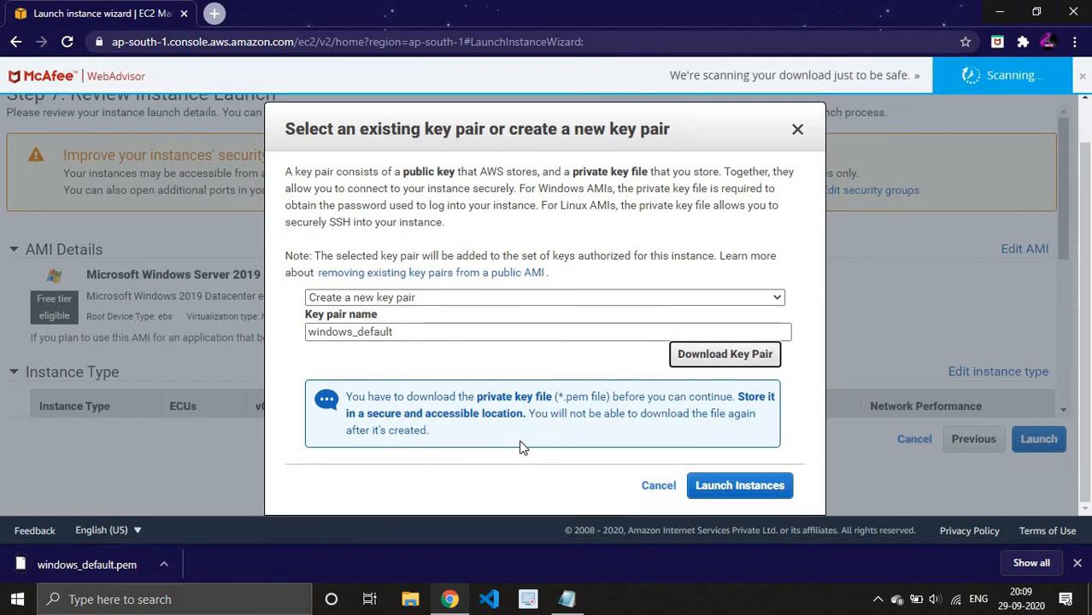
click(735, 491)
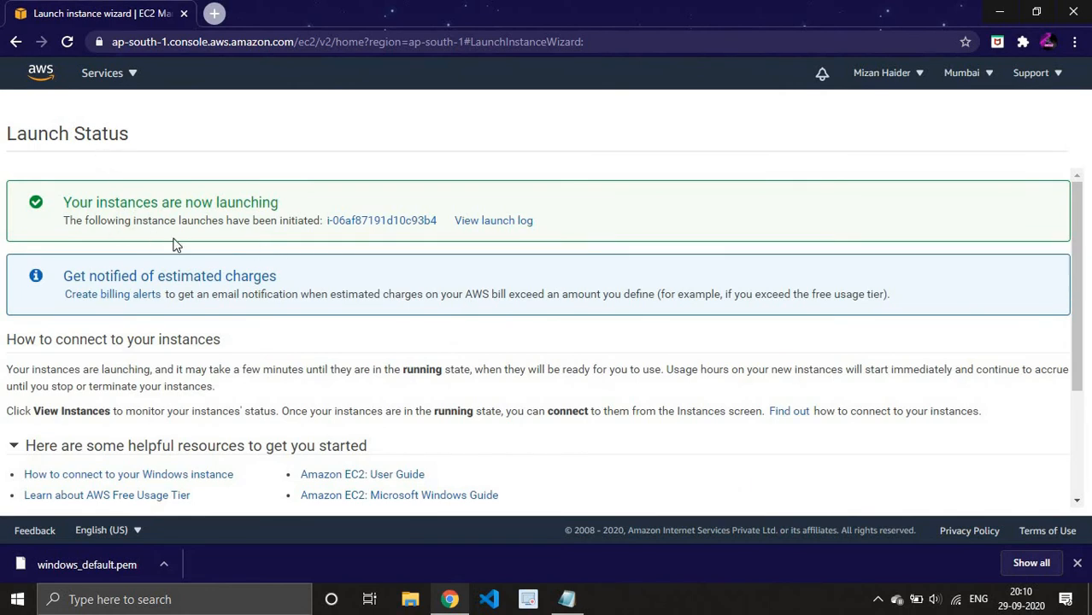
Return to the EC2 dashboard and open the instances list to find the newly launched Windows instance.
click(47, 78)
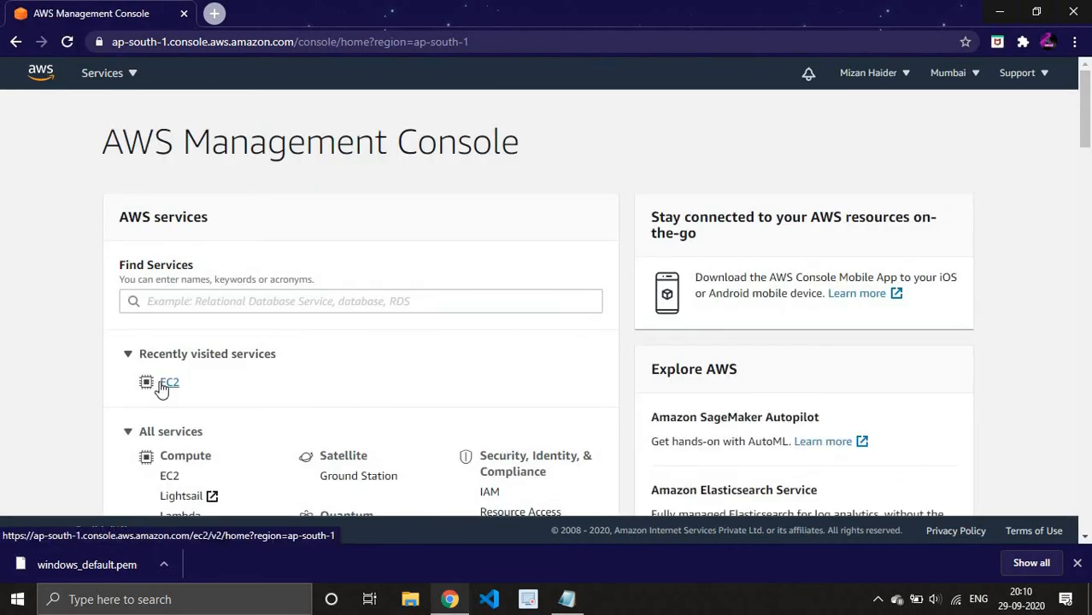
click(161, 388)
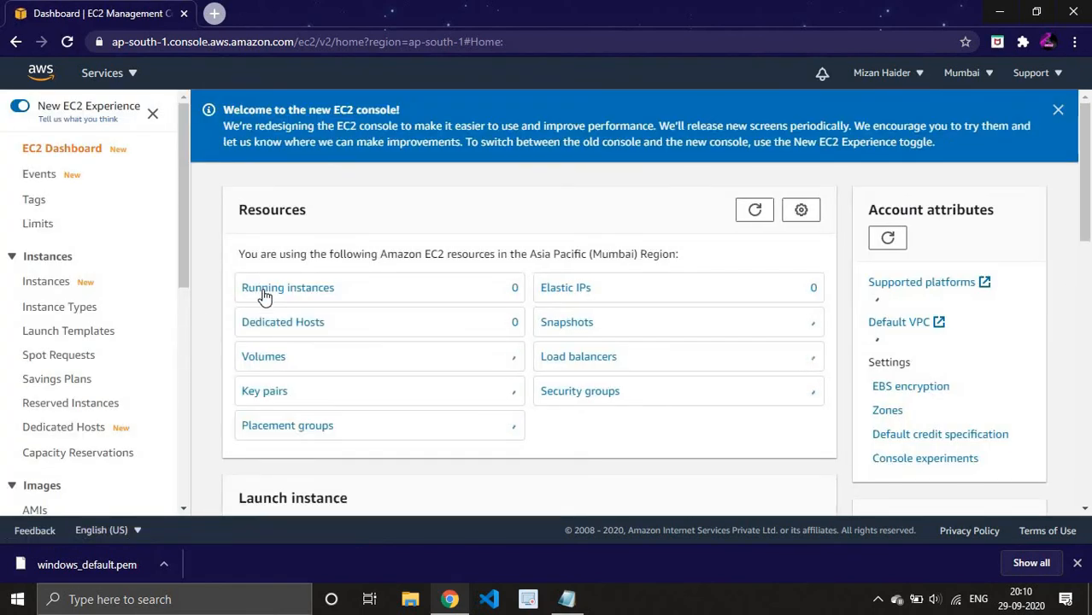
click(268, 295)
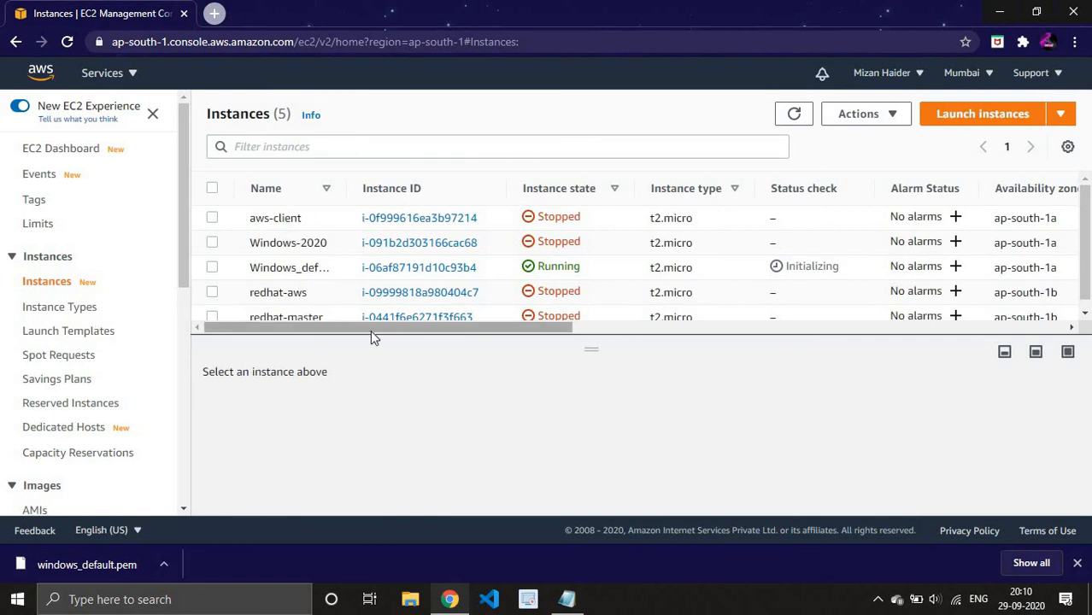
right_click(604, 370)
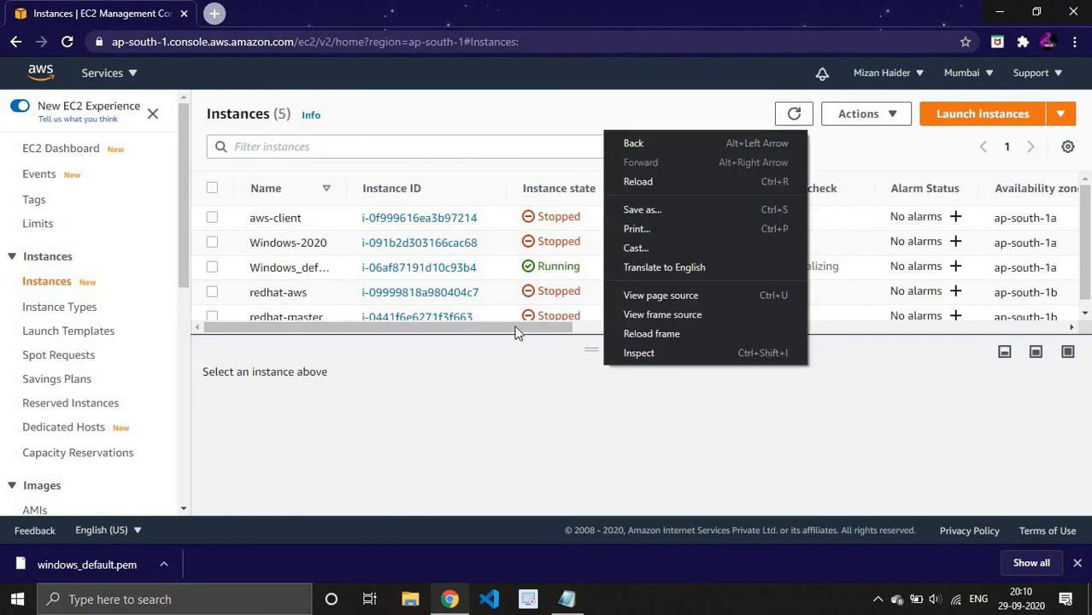
click(422, 389)
scroll(411, 260, down, 1)
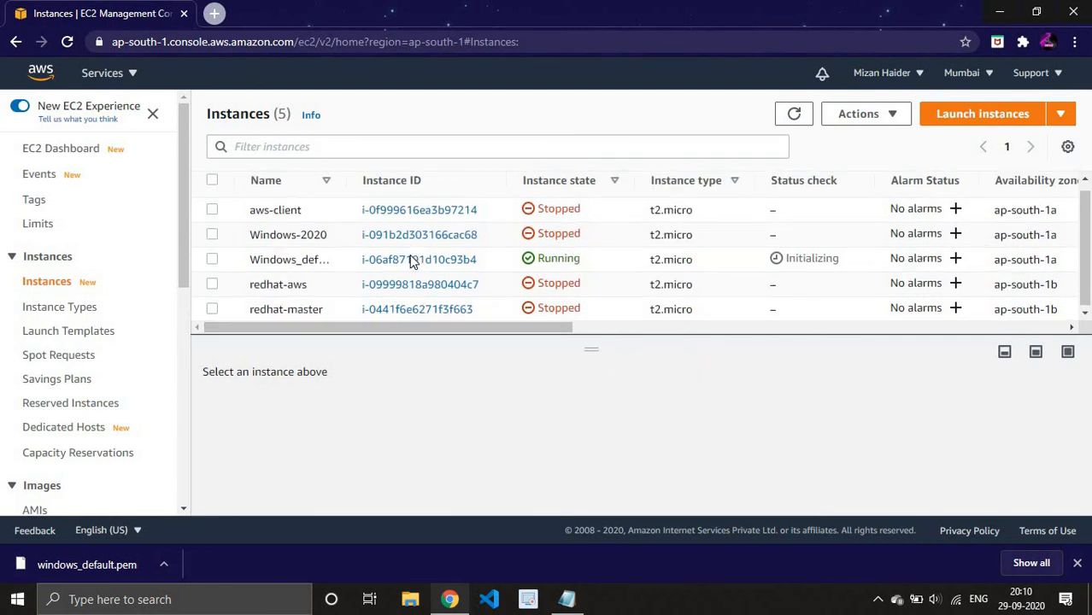
Select the Windows_default instance, enlarge its details pane, and review the instance summary and instance details.
scroll(410, 261, up, 1)
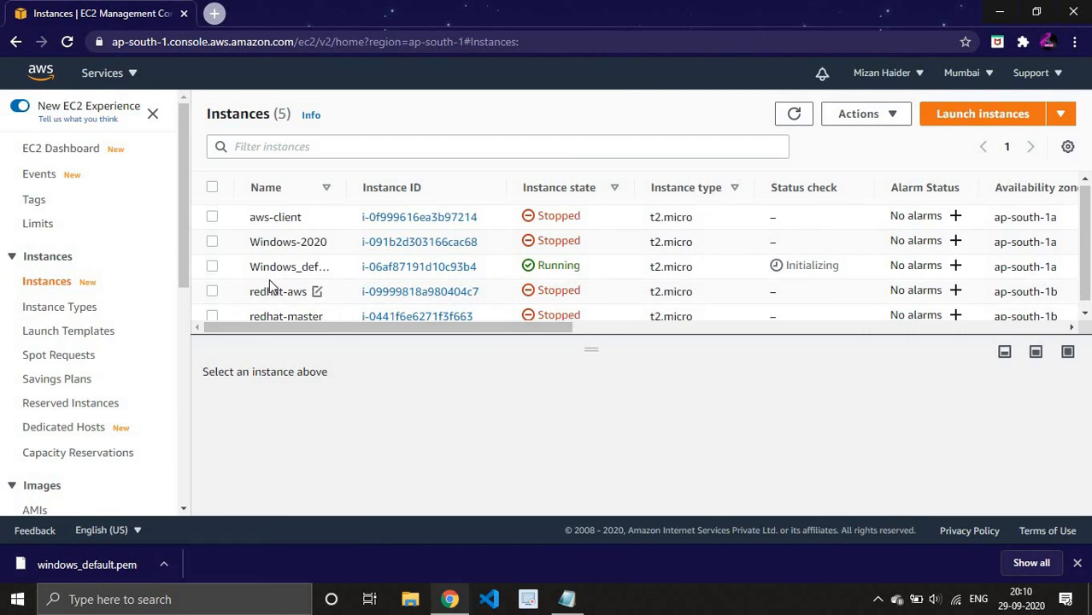
click(212, 267)
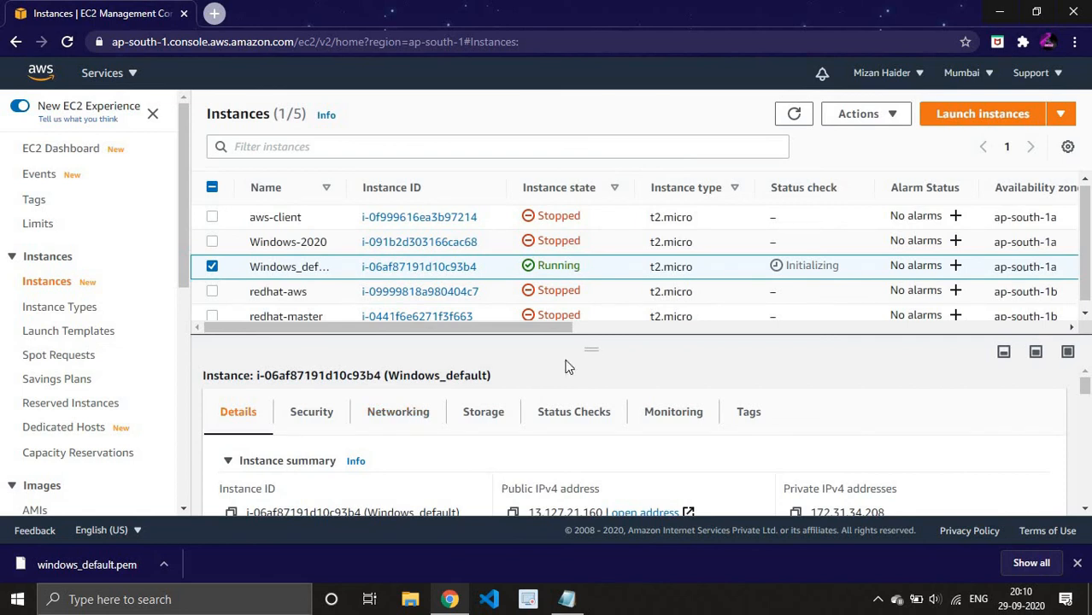
scroll(615, 440, down, 2)
scroll(613, 437, up, 1)
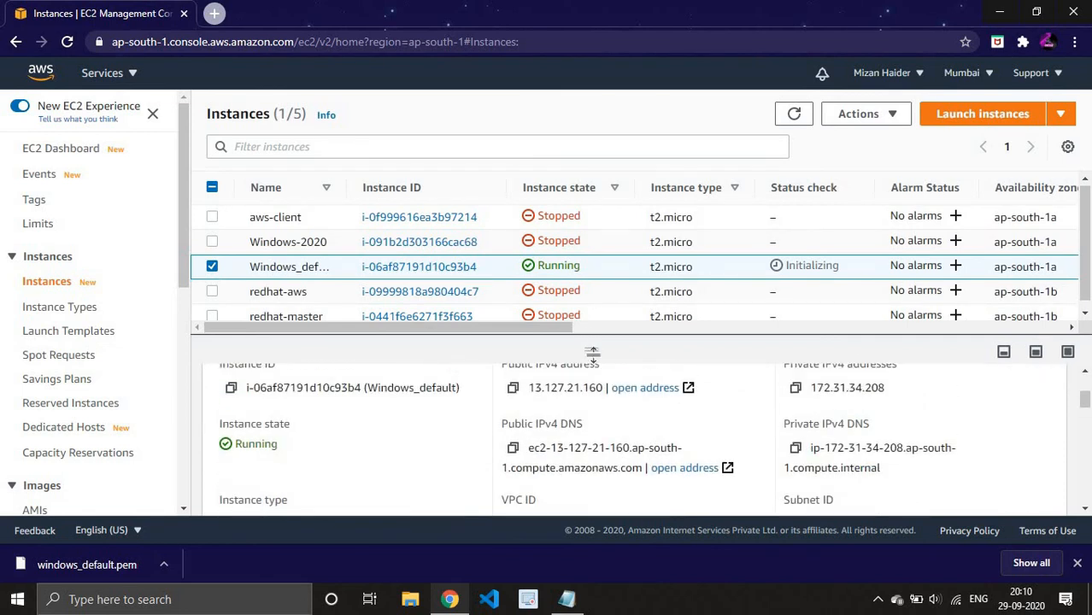
drag(593, 333, 580, 226)
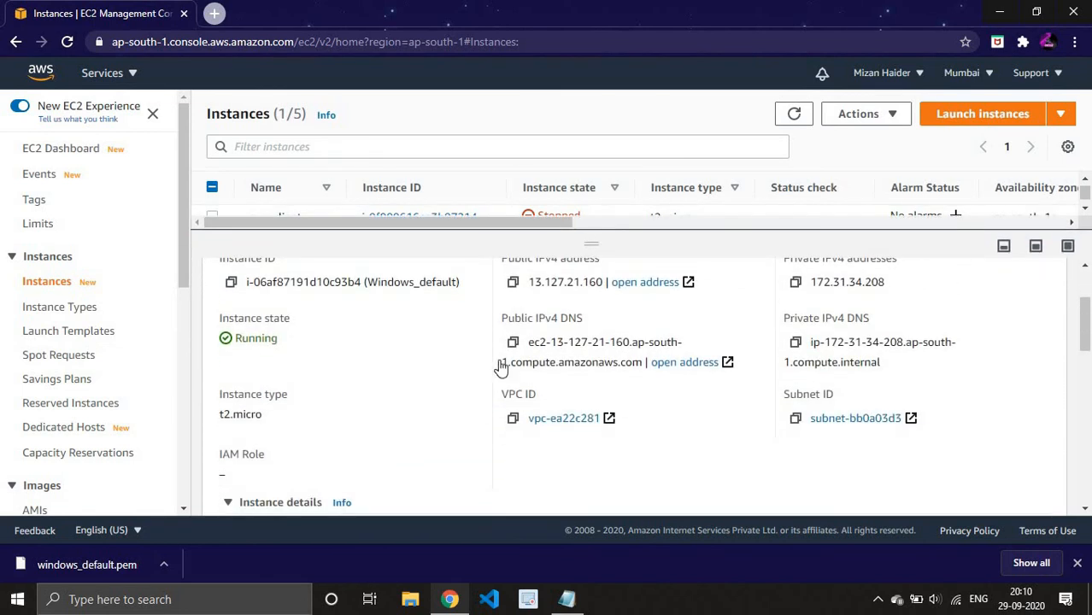
scroll(478, 405, up, 3)
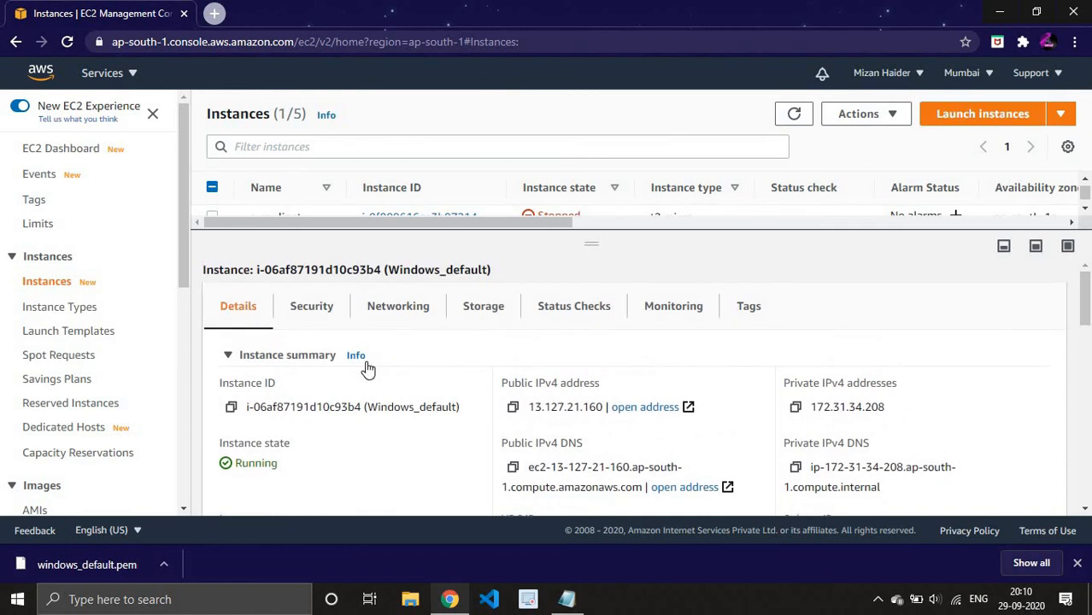
scroll(420, 458, down, 2)
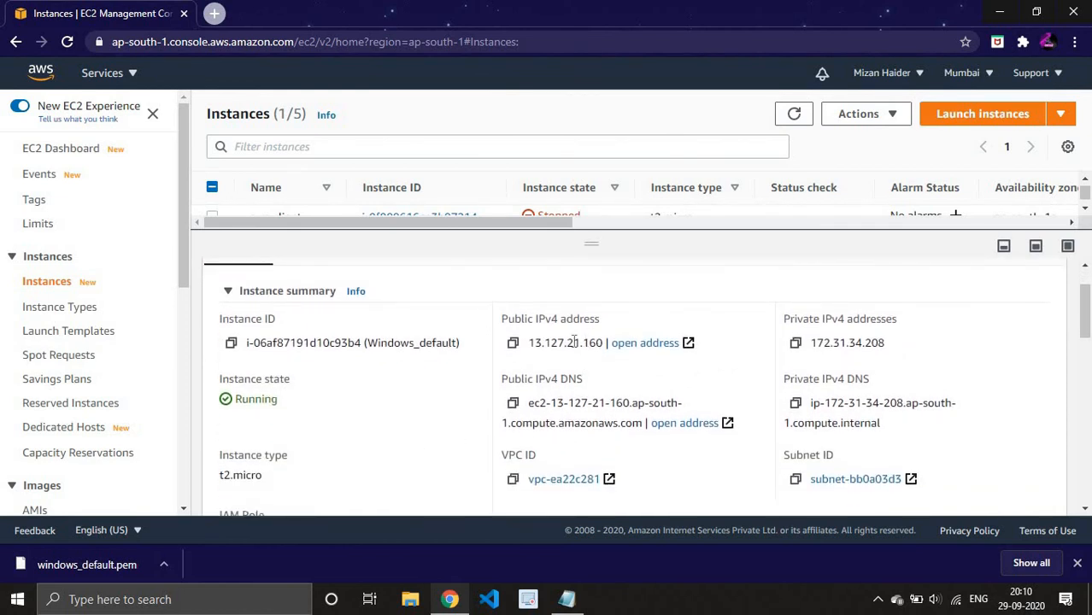
scroll(465, 425, down, 5)
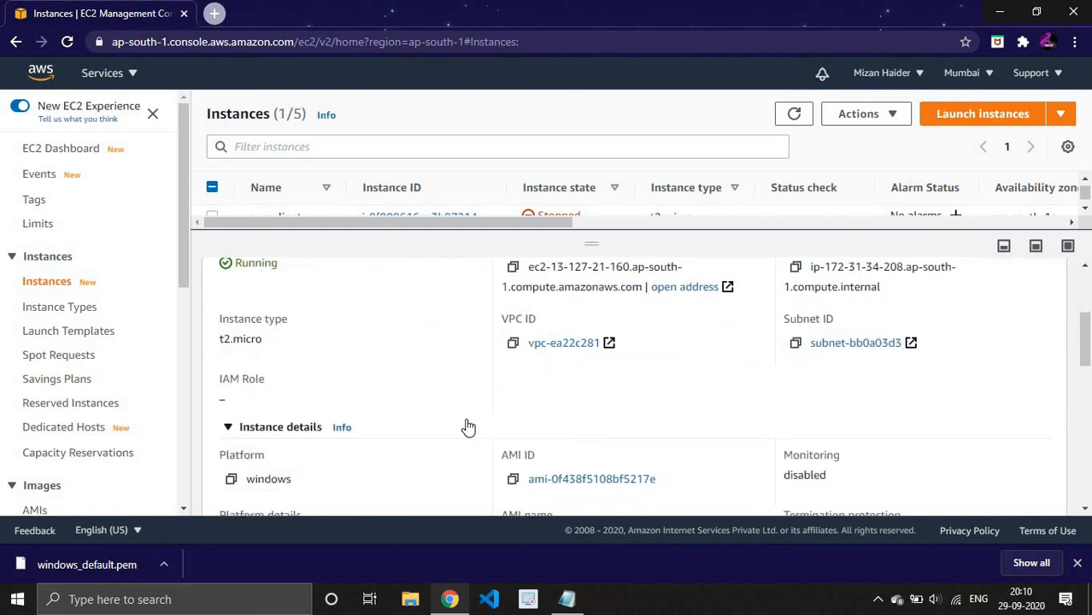
scroll(468, 425, up, 8)
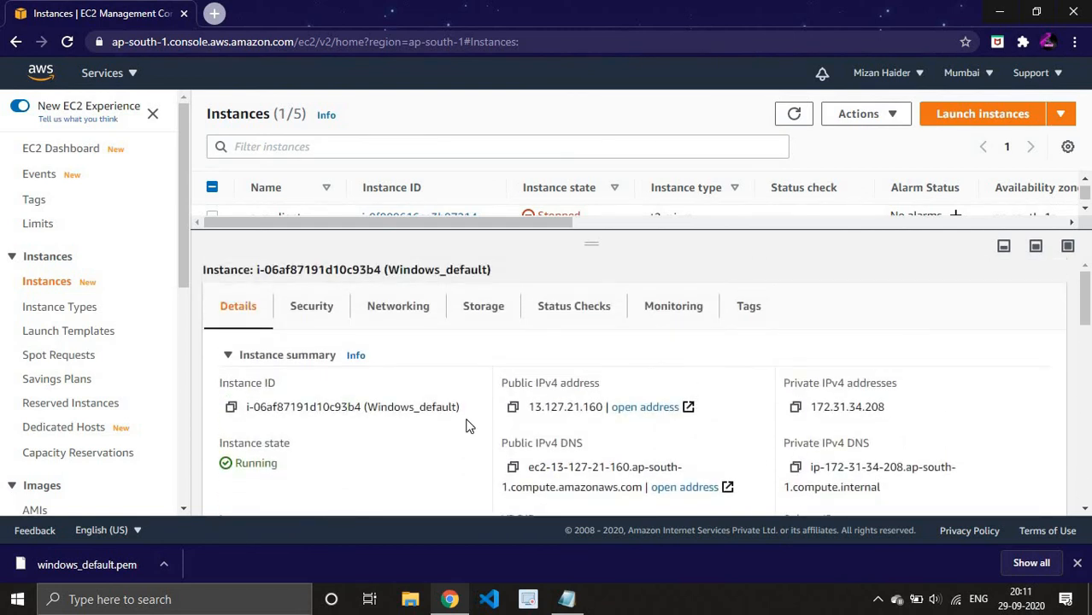